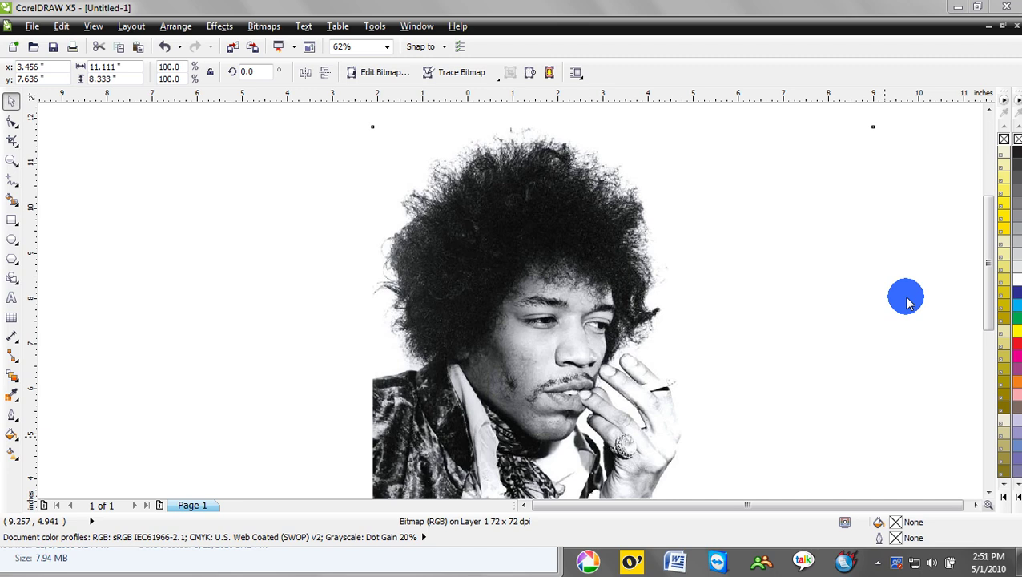
Select the portrait bitmap and open Effects > Adjust > Contrast Enhancement.
{"action": "left_click", "coordinate": [608, 296]}
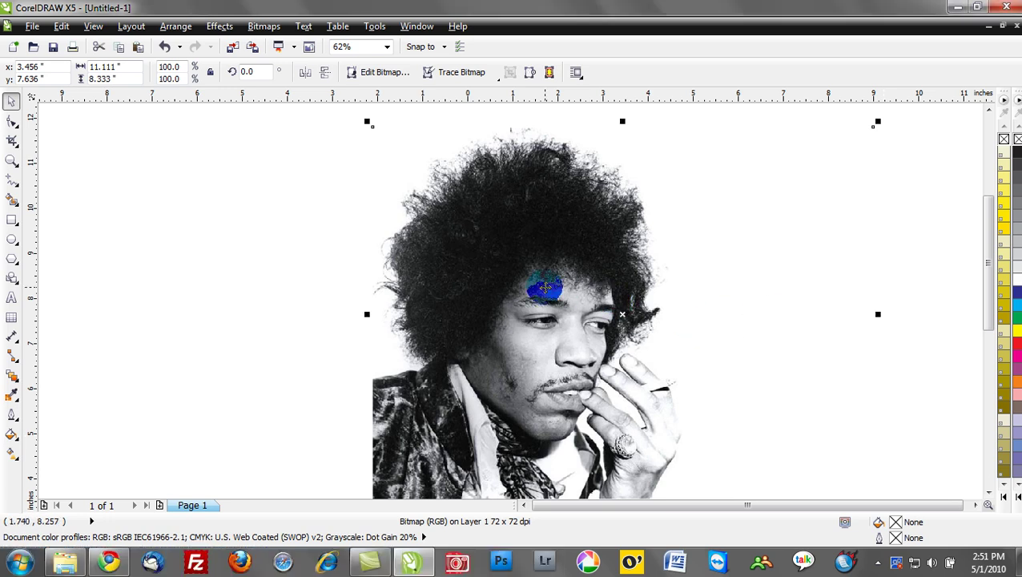
{"action": "left_click", "coordinate": [180, 205]}
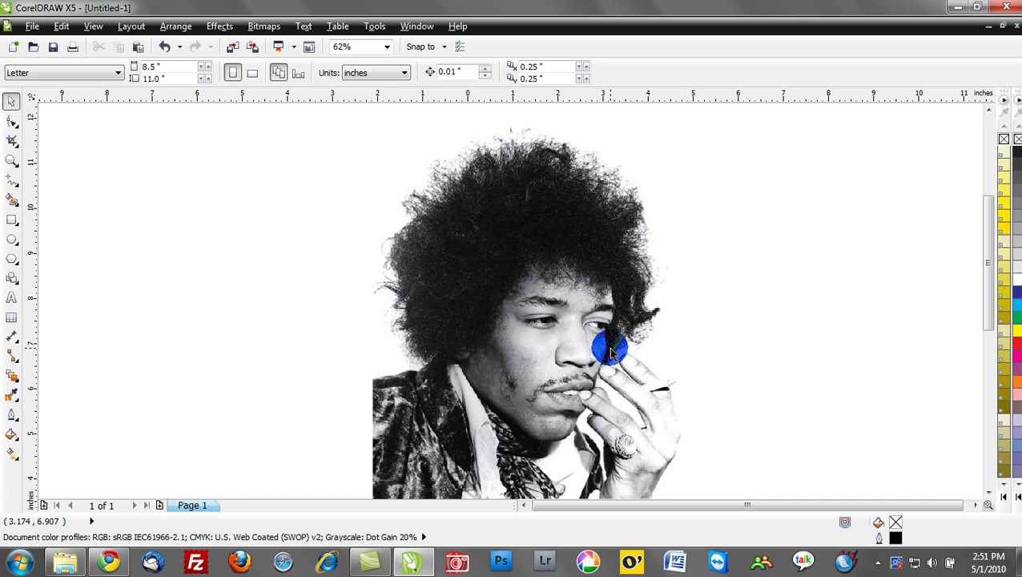
{"action": "left_click", "coordinate": [731, 326]}
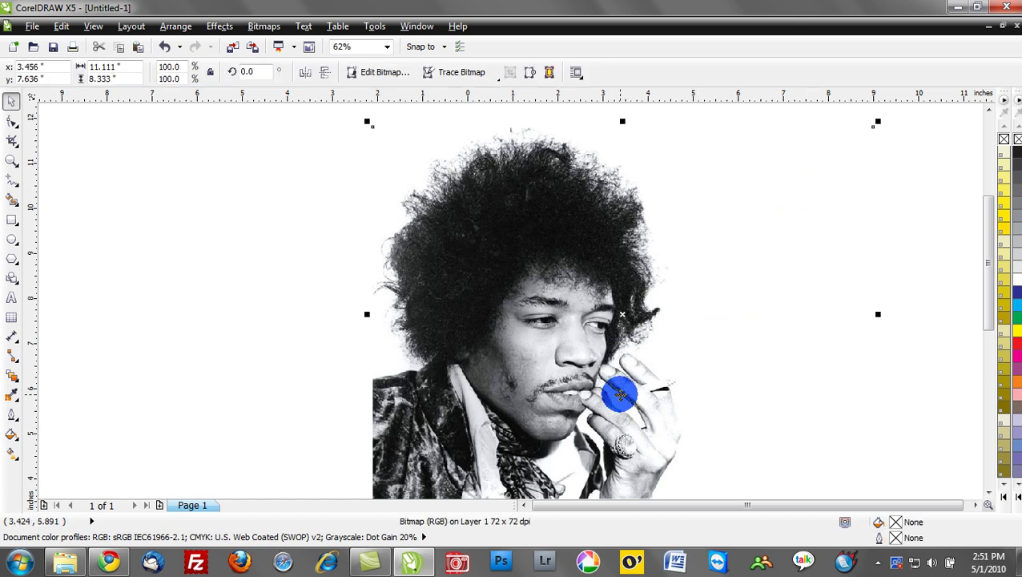
{"action": "left_click", "coordinate": [305, 292]}
{"action": "left_click", "coordinate": [452, 326]}
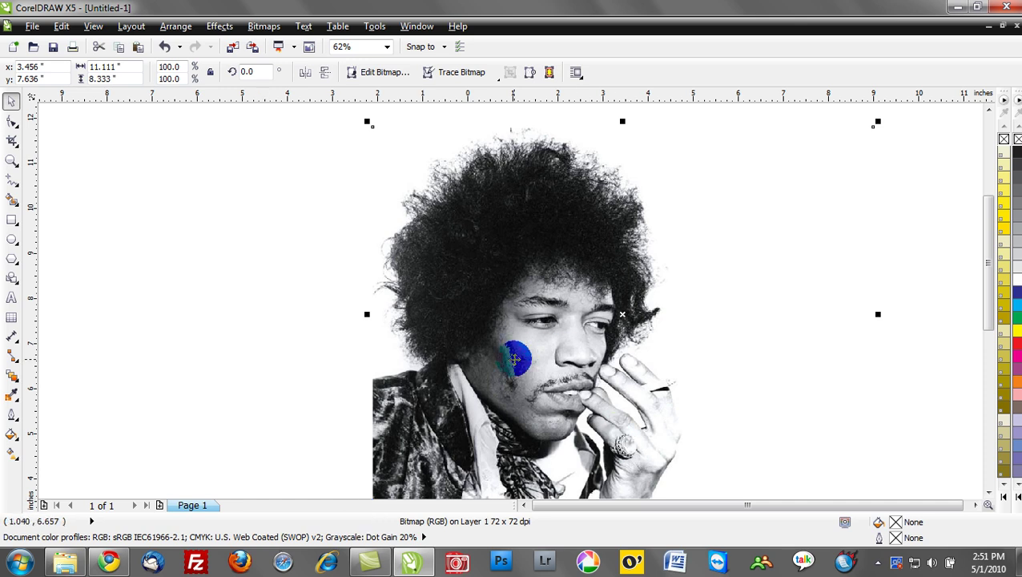
{"action": "scroll", "coordinate": [516, 358], "scroll_direction": "up", "scroll_amount": 3}
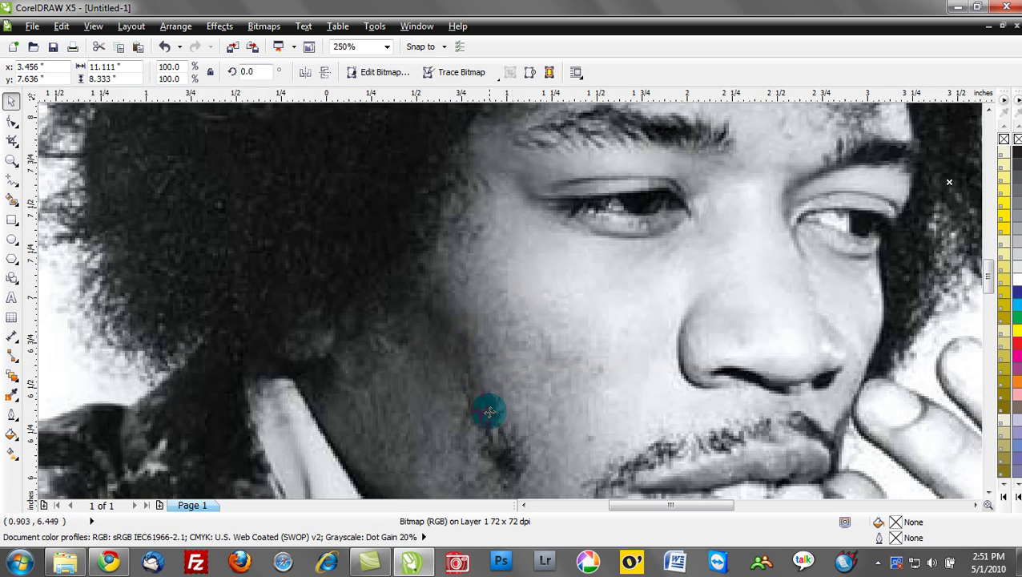
{"action": "scroll", "coordinate": [490, 411], "scroll_direction": "down", "scroll_amount": 3}
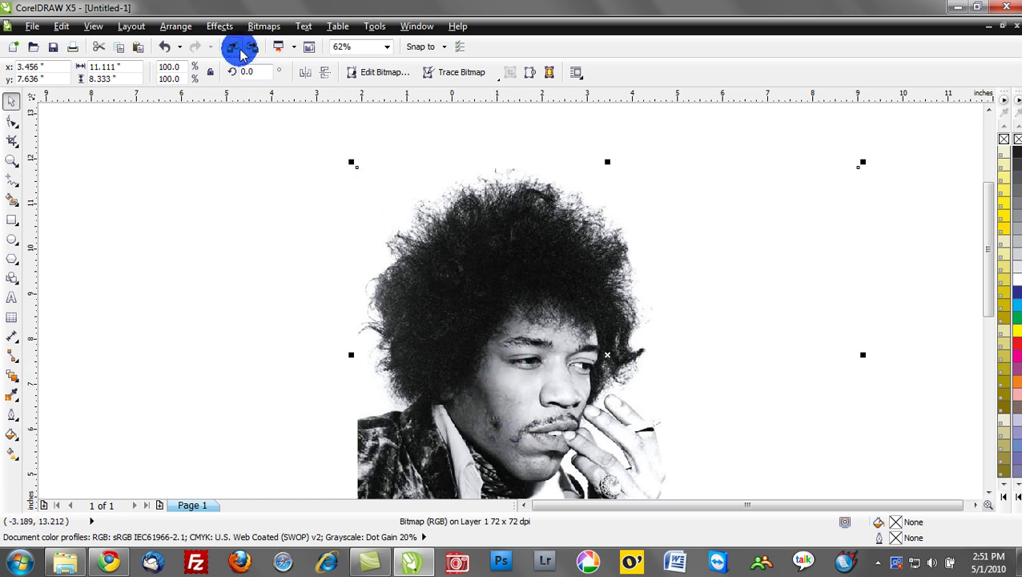
{"action": "left_click", "coordinate": [220, 27]}
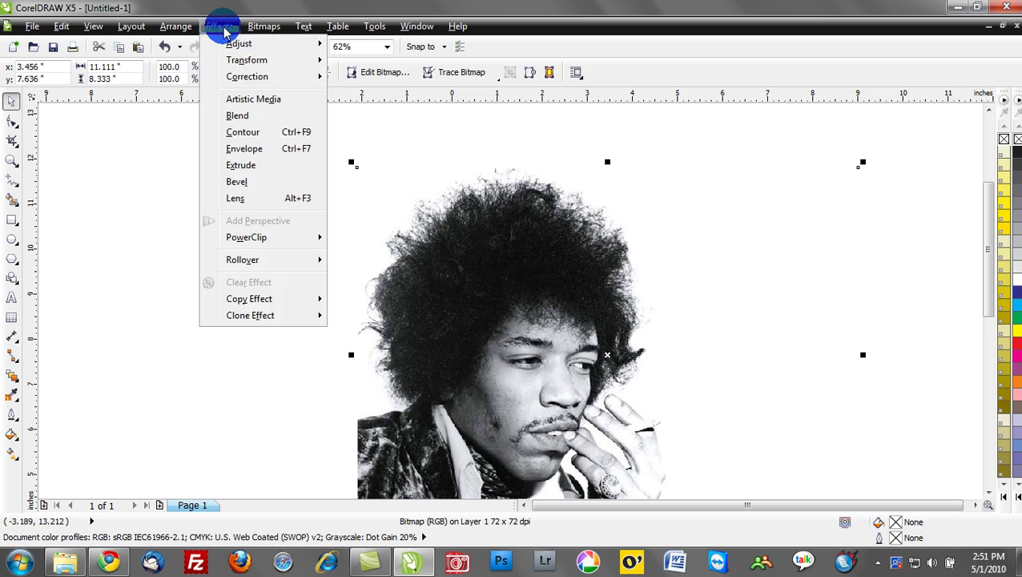
{"action": "mouse_move", "coordinate": [245, 42]}
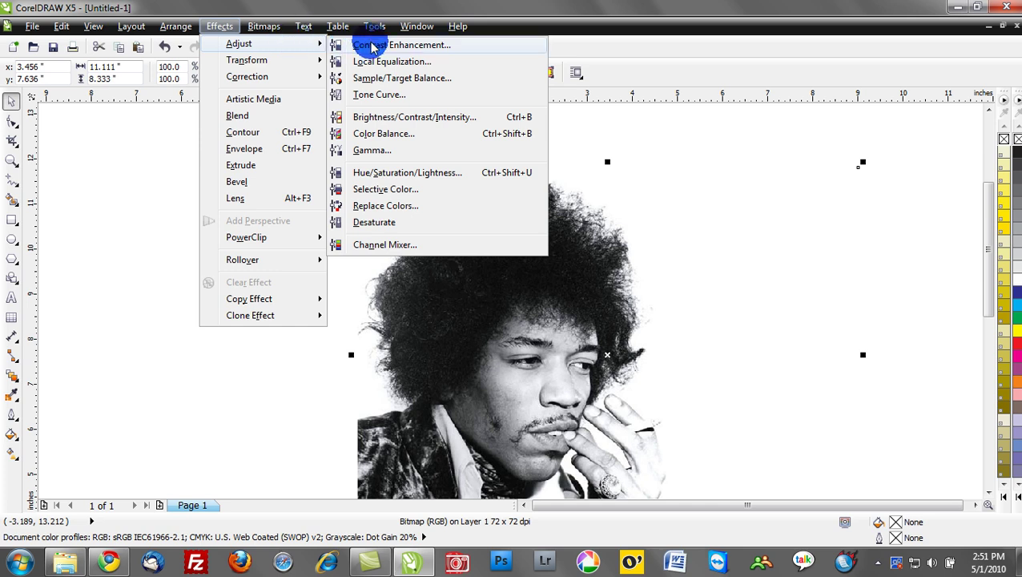
{"action": "left_click", "coordinate": [440, 45]}
Set input value clipping to 40 and 166 and preview the high-contrast portrait.
{"action": "left_click_drag", "start_coordinate": [470, 152], "coordinate": [746, 145]}
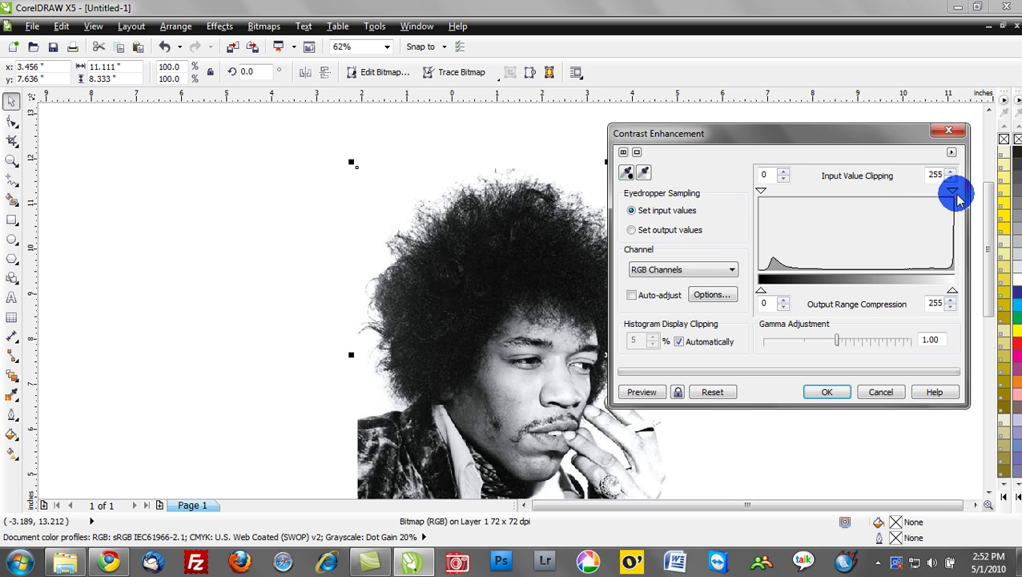
{"action": "left_click_drag", "start_coordinate": [761, 193], "coordinate": [791, 196]}
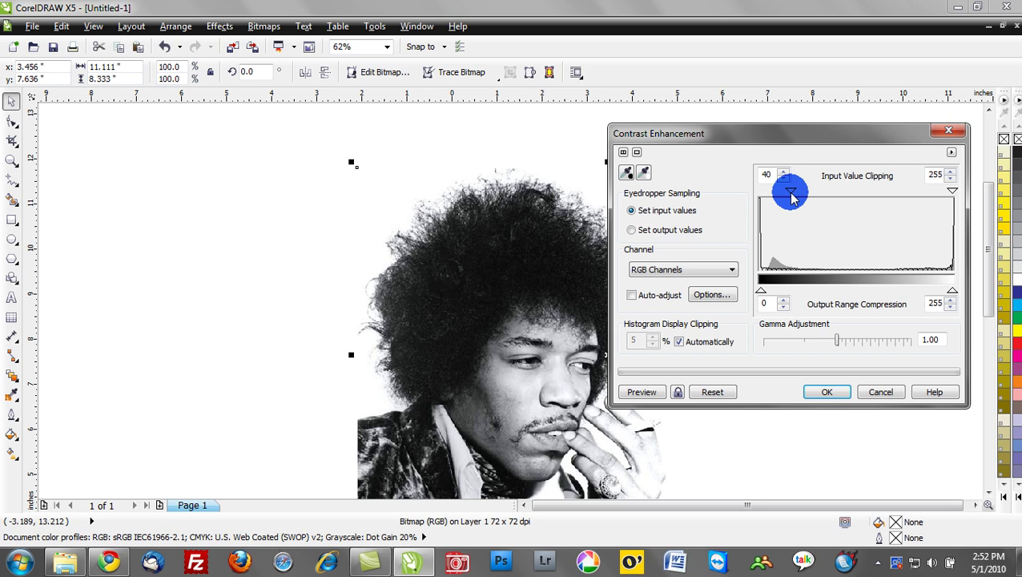
{"action": "left_click", "coordinate": [651, 392]}
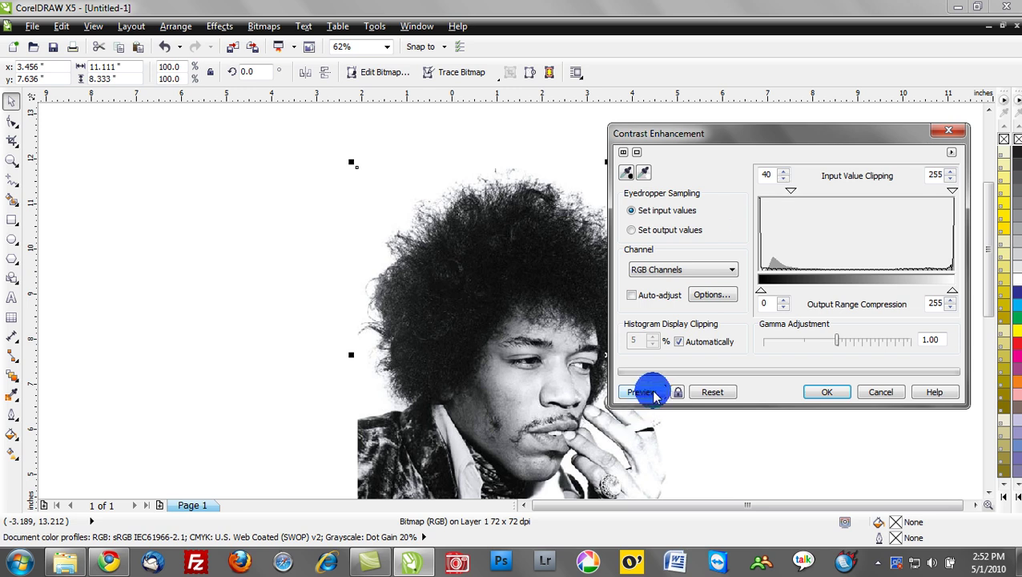
{"action": "left_click", "coordinate": [570, 345]}
{"action": "left_click", "coordinate": [492, 443]}
{"action": "left_click", "coordinate": [553, 428]}
{"action": "left_click", "coordinate": [632, 295]}
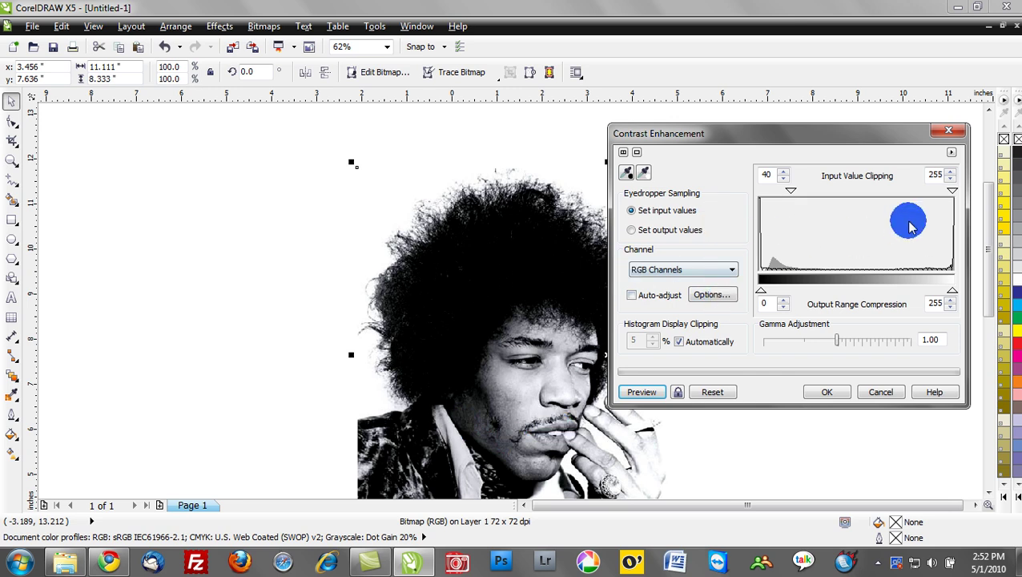
{"action": "left_click_drag", "start_coordinate": [952, 191], "coordinate": [884, 192]}
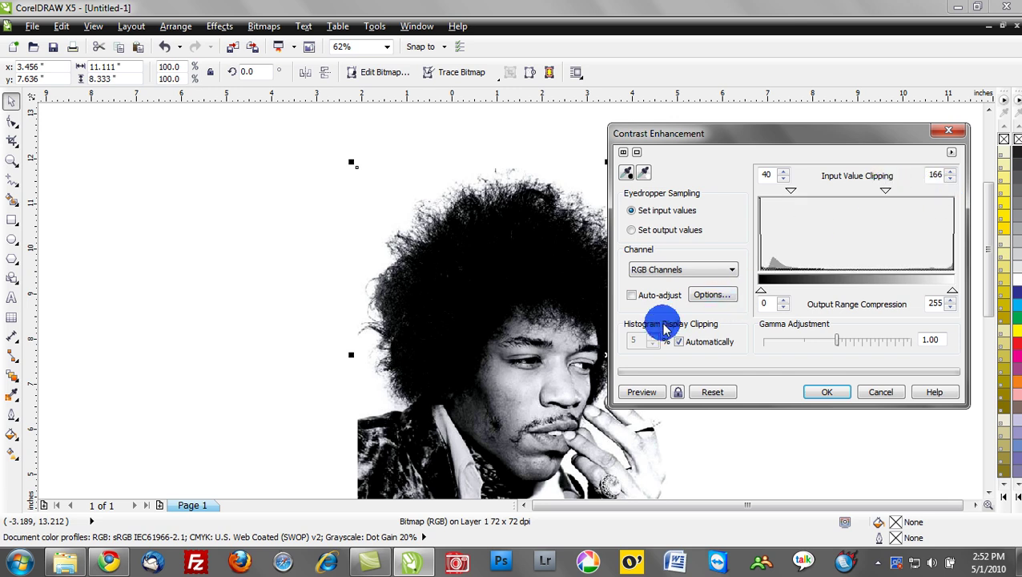
{"action": "left_click", "coordinate": [631, 398]}
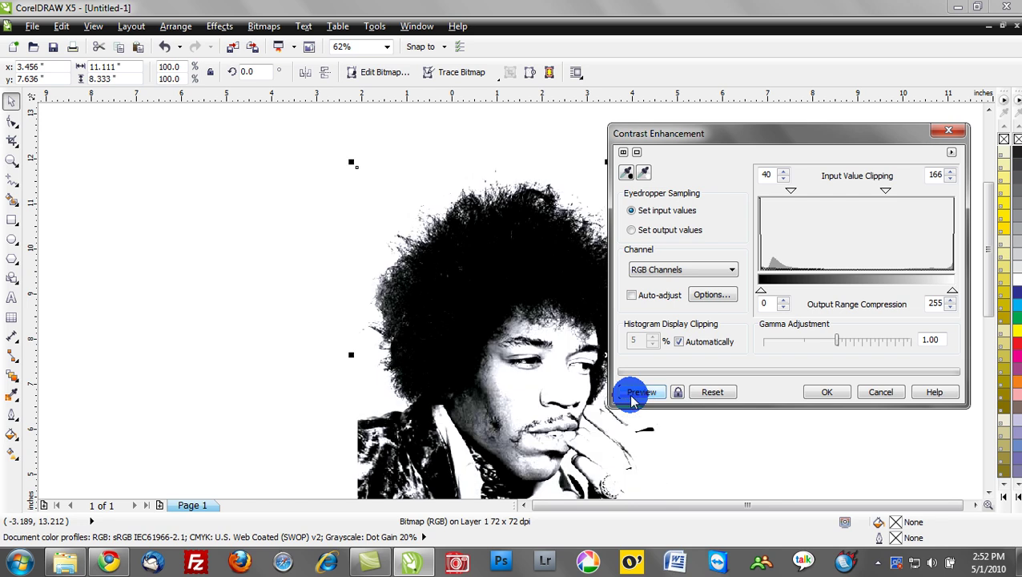
Fine-tune the input clipping sliders with previews, settling at 84 and 172.
{"action": "left_click_drag", "start_coordinate": [791, 191], "coordinate": [815, 193]}
{"action": "left_click", "coordinate": [653, 392]}
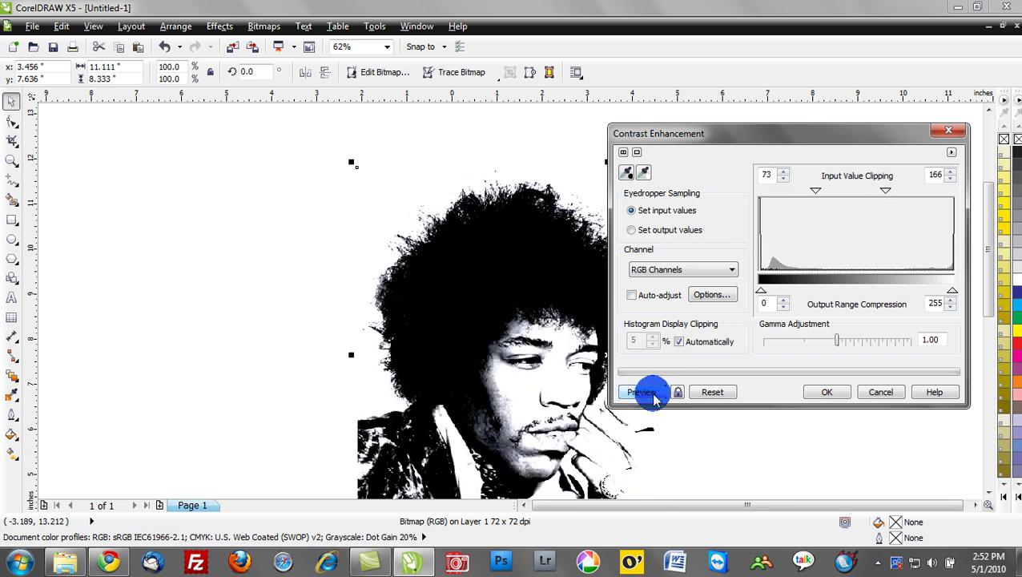
{"action": "left_click_drag", "start_coordinate": [885, 191], "coordinate": [905, 192]}
{"action": "left_click", "coordinate": [645, 392]}
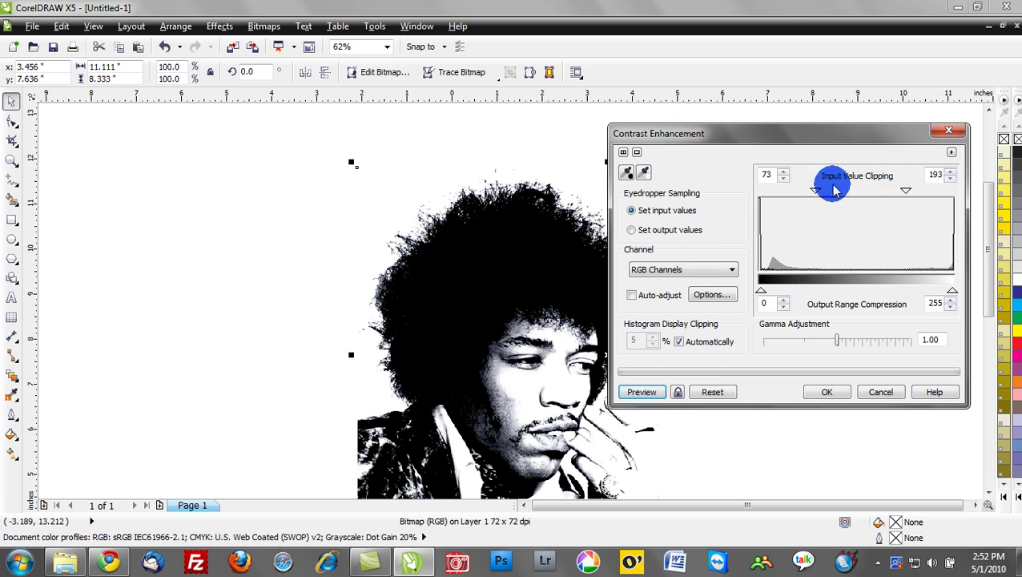
{"action": "left_click_drag", "start_coordinate": [817, 189], "coordinate": [834, 191]}
{"action": "left_click", "coordinate": [644, 392]}
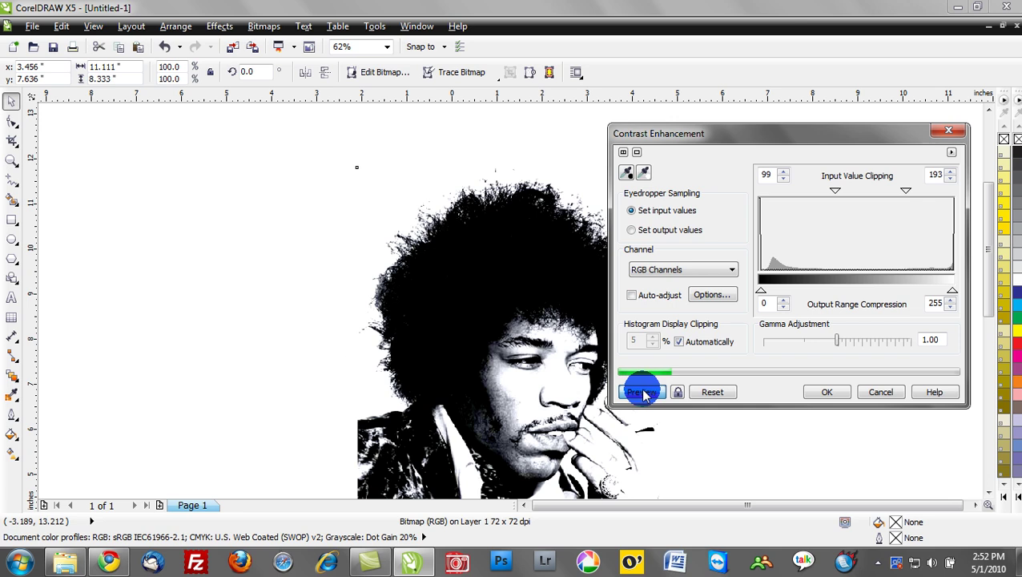
{"action": "left_click_drag", "start_coordinate": [906, 191], "coordinate": [892, 194]}
{"action": "left_click", "coordinate": [656, 392]}
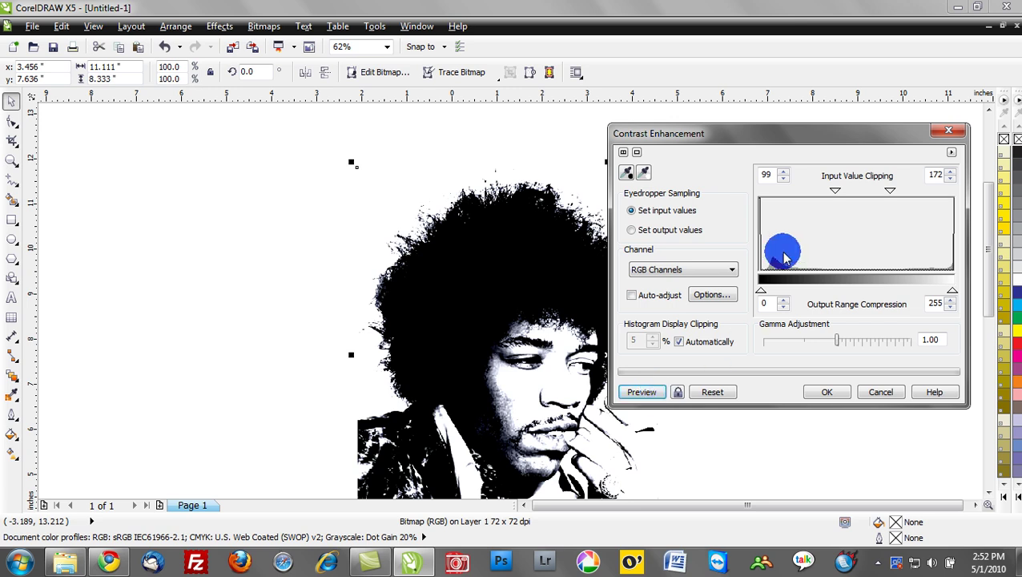
{"action": "left_click_drag", "start_coordinate": [836, 195], "coordinate": [823, 195]}
{"action": "left_click", "coordinate": [654, 392]}
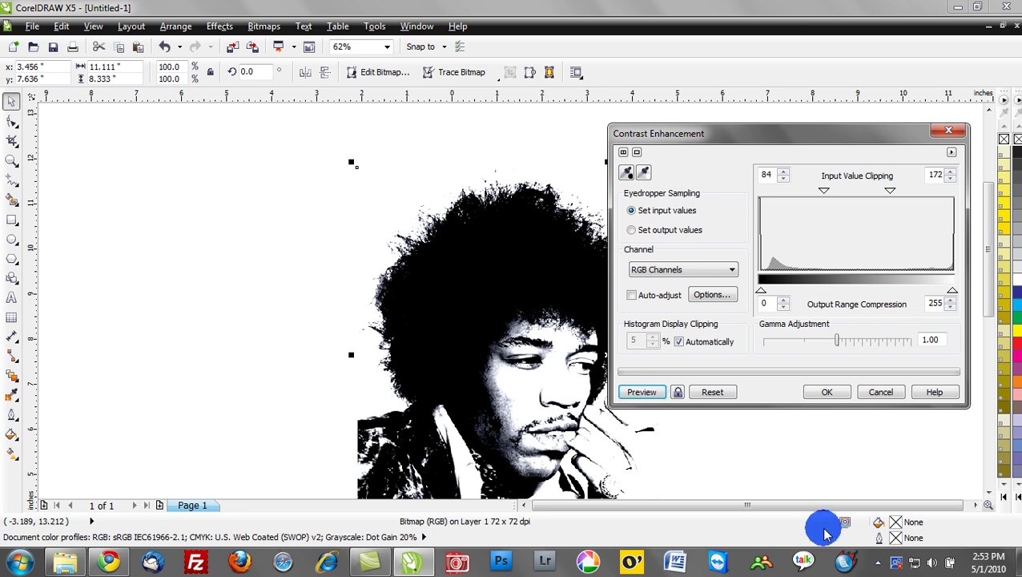
Apply the contrast enhancement and move the portrait up and to the left.
{"action": "left_click", "coordinate": [833, 392]}
{"action": "left_click_drag", "start_coordinate": [573, 400], "coordinate": [554, 354]}
{"action": "left_click", "coordinate": [98, 342]}
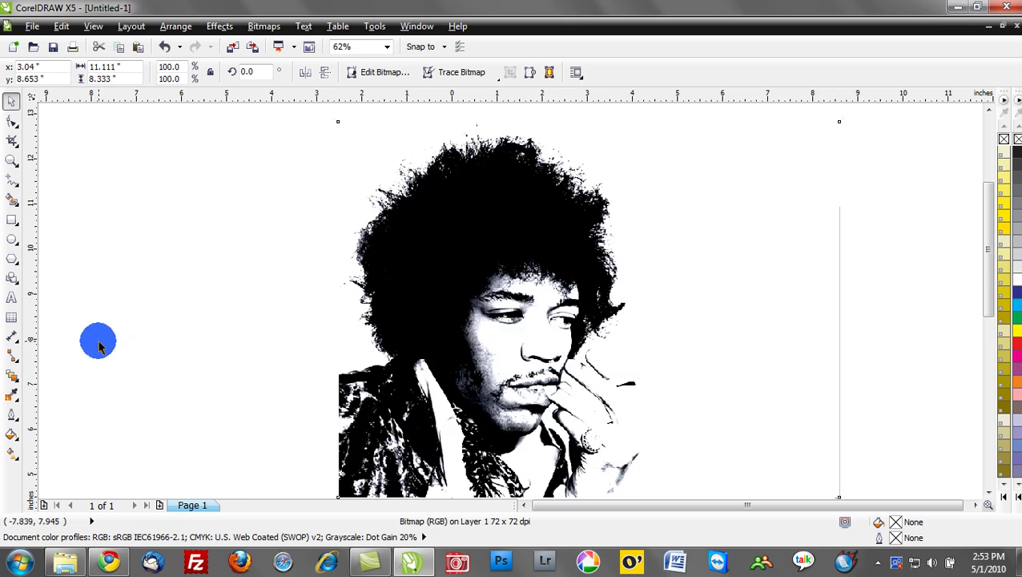
Reselect the high-contrast portrait and open Bitmaps > Convert to Bitmap.
{"action": "left_click", "coordinate": [486, 277]}
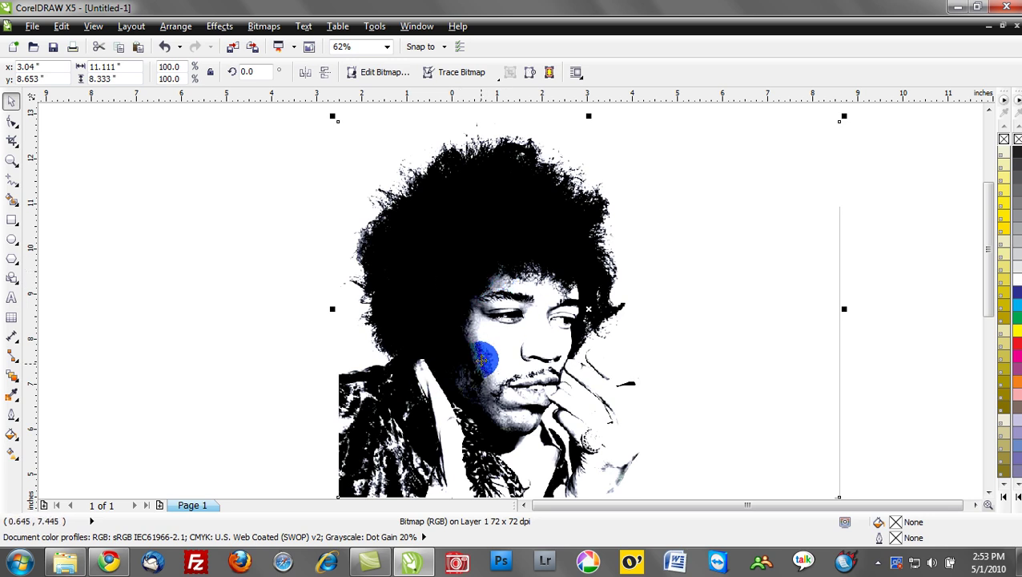
{"action": "scroll", "coordinate": [484, 364], "scroll_direction": "up", "scroll_amount": 2}
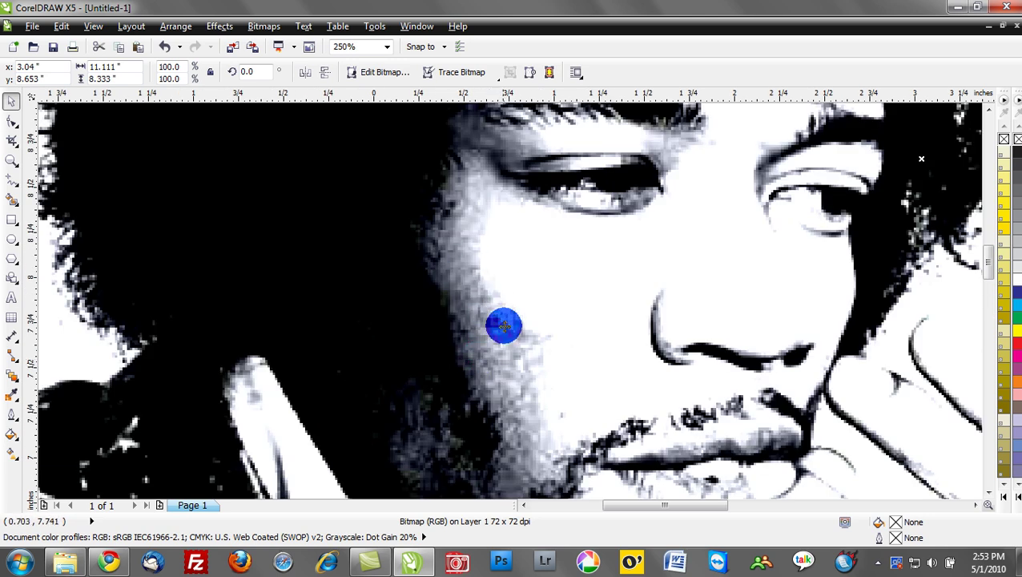
{"action": "scroll", "coordinate": [503, 325], "scroll_direction": "down", "scroll_amount": 2}
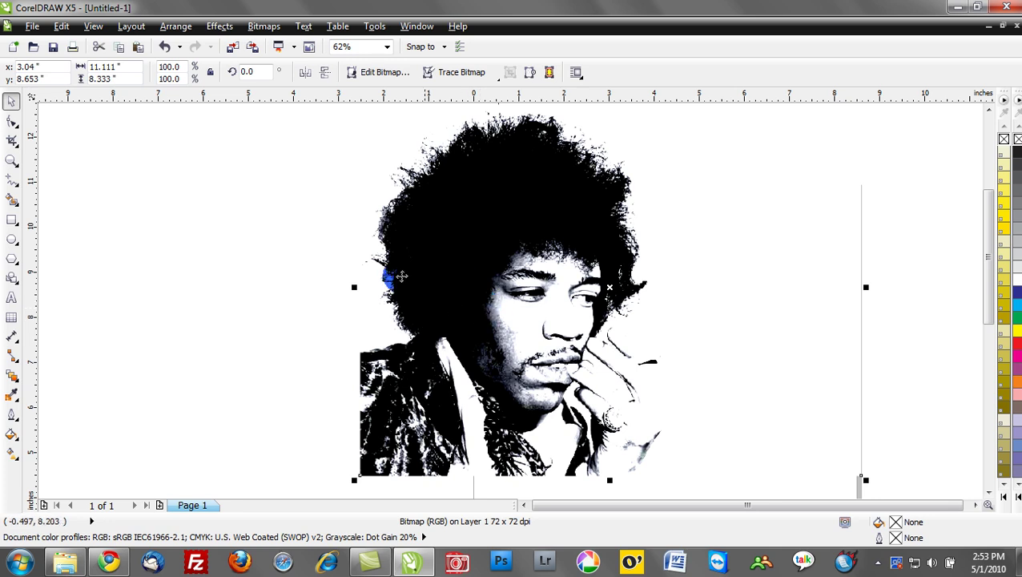
{"action": "left_click", "coordinate": [272, 26]}
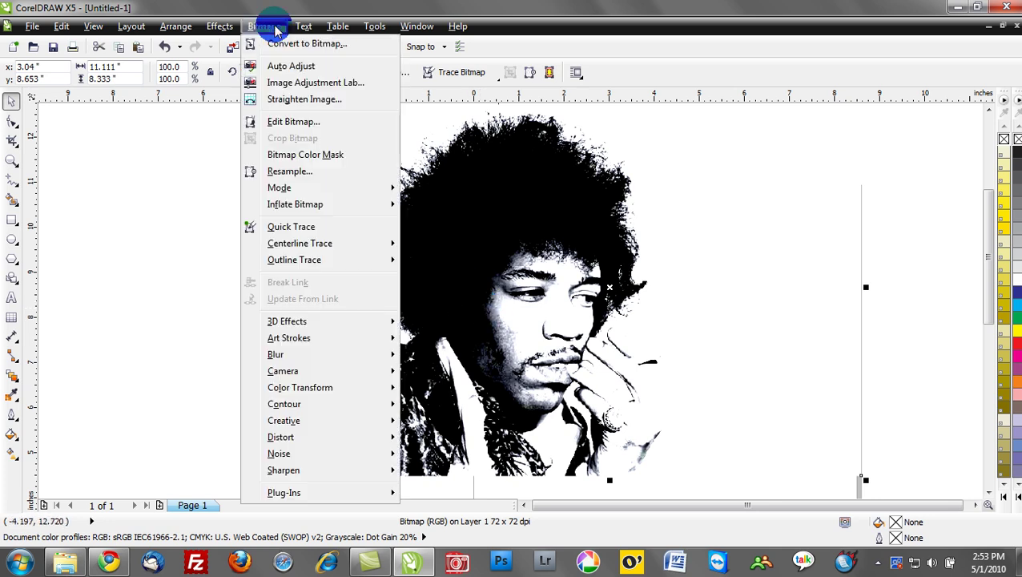
{"action": "left_click", "coordinate": [286, 46]}
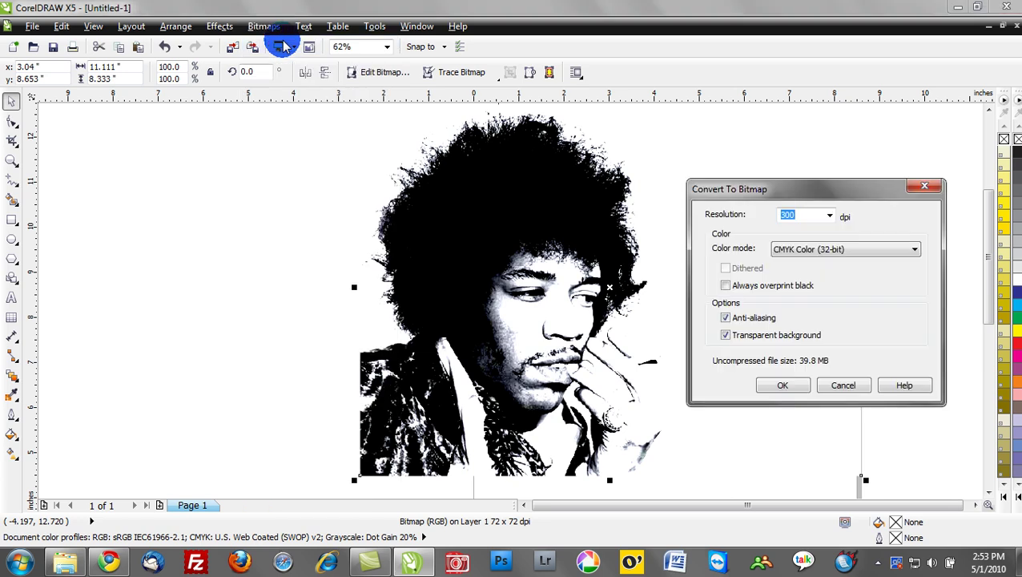
Convert the portrait to a Black and White (1-bit) bitmap at 300 dpi.
{"action": "left_click", "coordinate": [879, 253]}
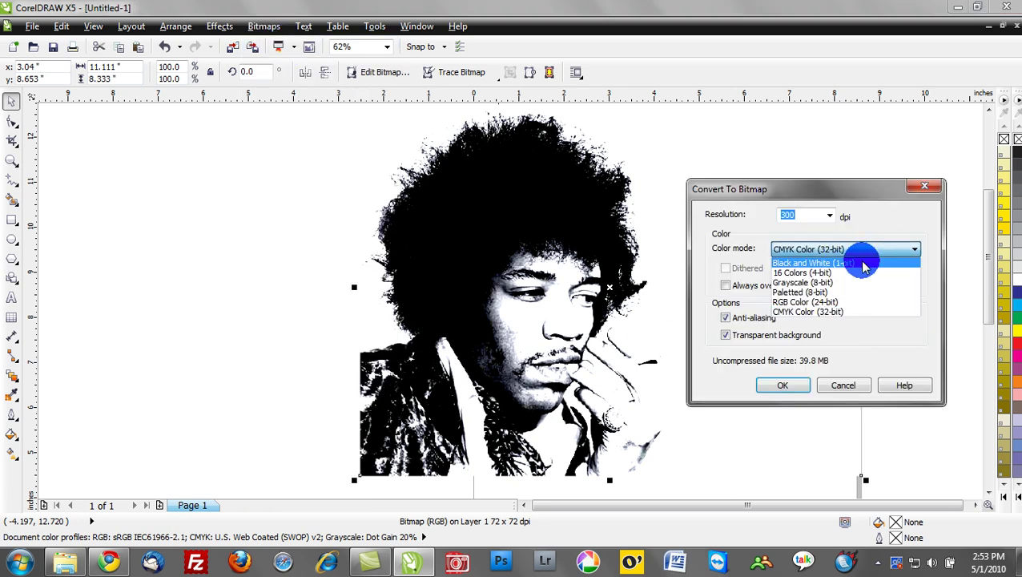
{"action": "left_click", "coordinate": [864, 264]}
{"action": "left_click", "coordinate": [787, 384]}
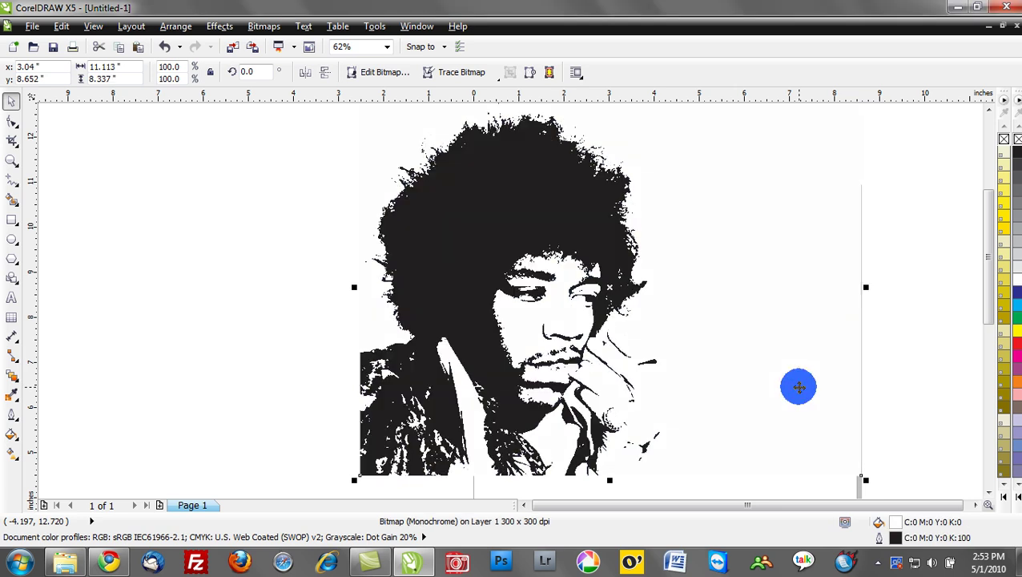
Reposition the monochrome bitmap slightly to the left on the page.
{"action": "left_click", "coordinate": [346, 272]}
{"action": "left_click_drag", "start_coordinate": [480, 294], "coordinate": [398, 296]}
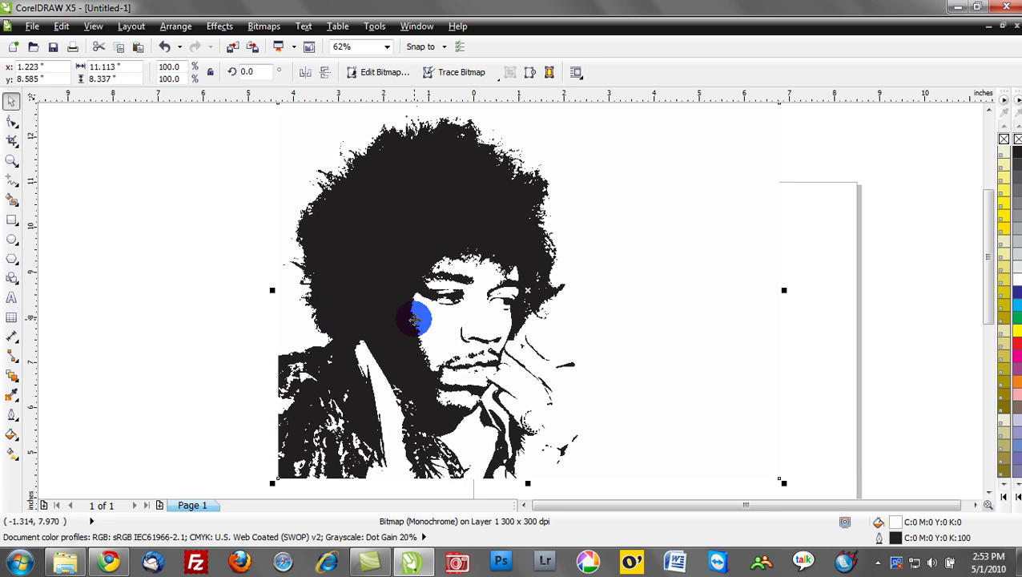
{"action": "left_click", "coordinate": [349, 234]}
{"action": "left_click_drag", "start_coordinate": [349, 234], "coordinate": [366, 238]}
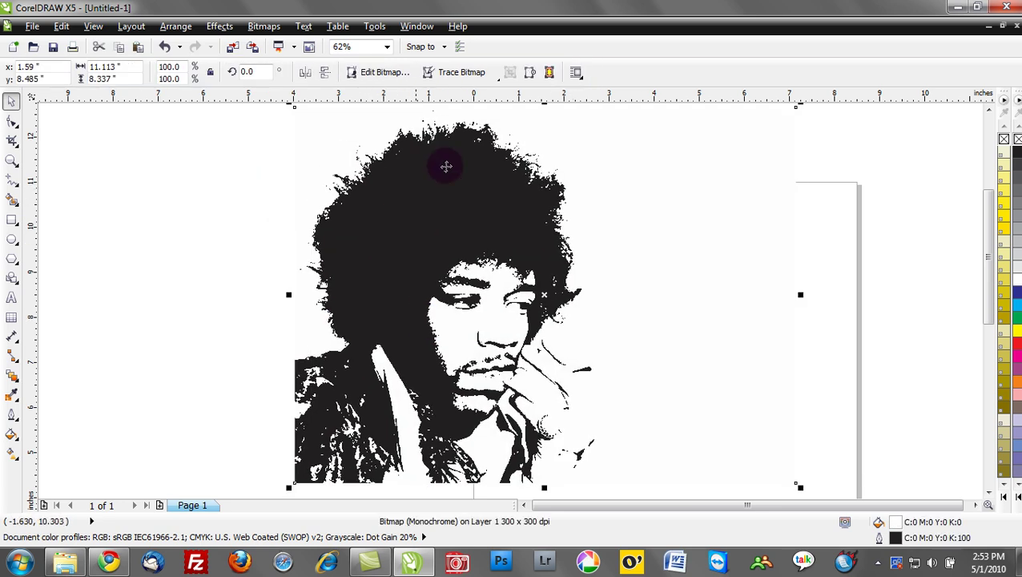
{"action": "left_click", "coordinate": [499, 81]}
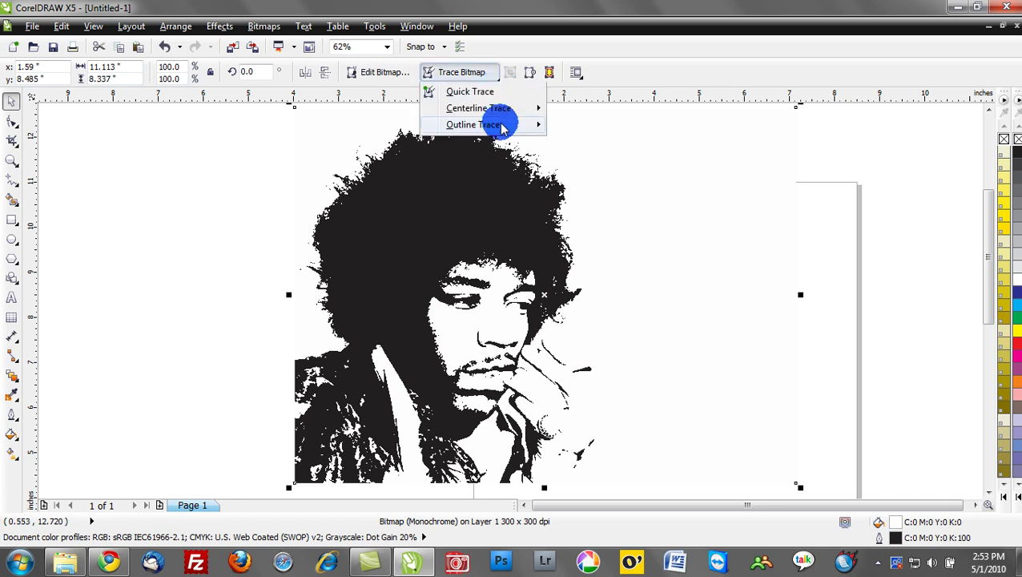
Run an Outline Trace with the Logo preset, accepting the reduced bitmap size.
{"action": "mouse_move", "coordinate": [501, 124]}
{"action": "left_click", "coordinate": [587, 142]}
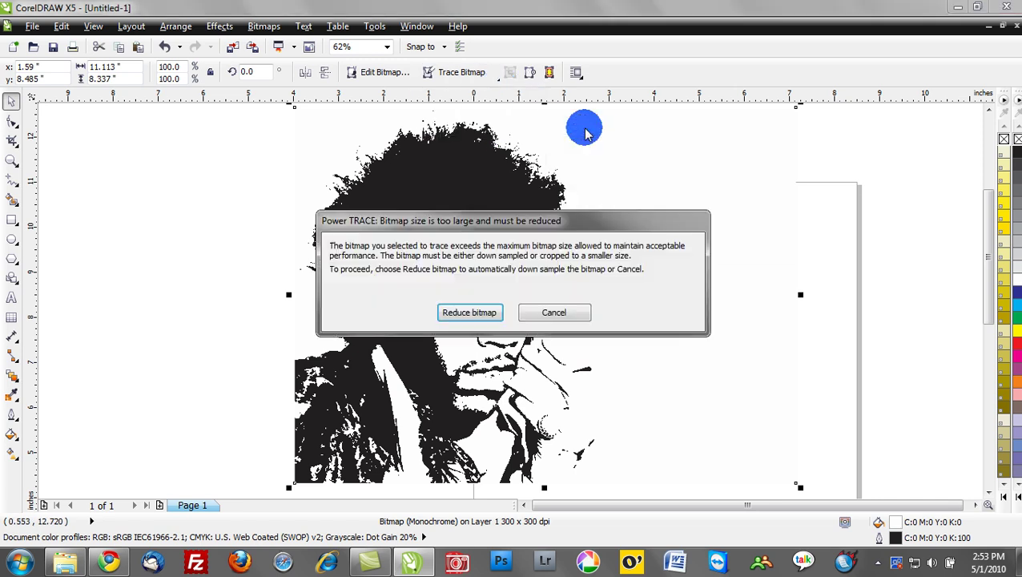
{"action": "left_click", "coordinate": [455, 313]}
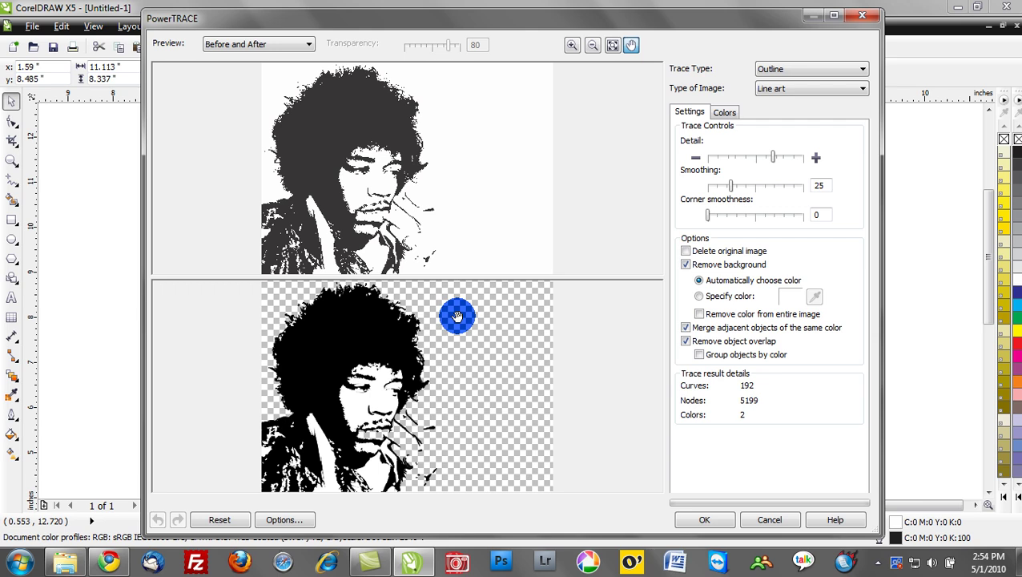
Zoom both PowerTRACE previews in twice on the face.
{"action": "left_click", "coordinate": [572, 45]}
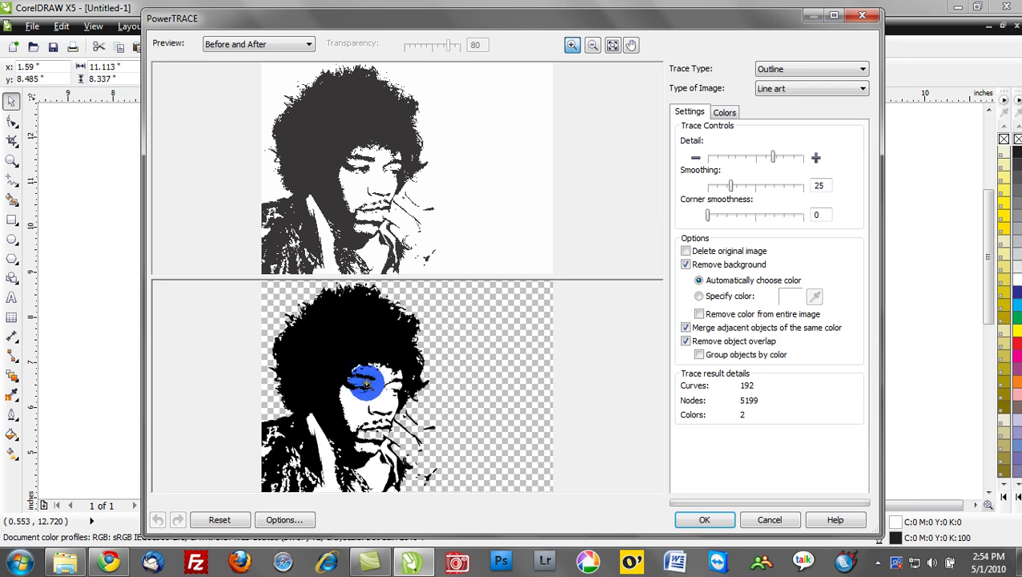
{"action": "left_click", "coordinate": [368, 382]}
{"action": "left_click", "coordinate": [355, 409]}
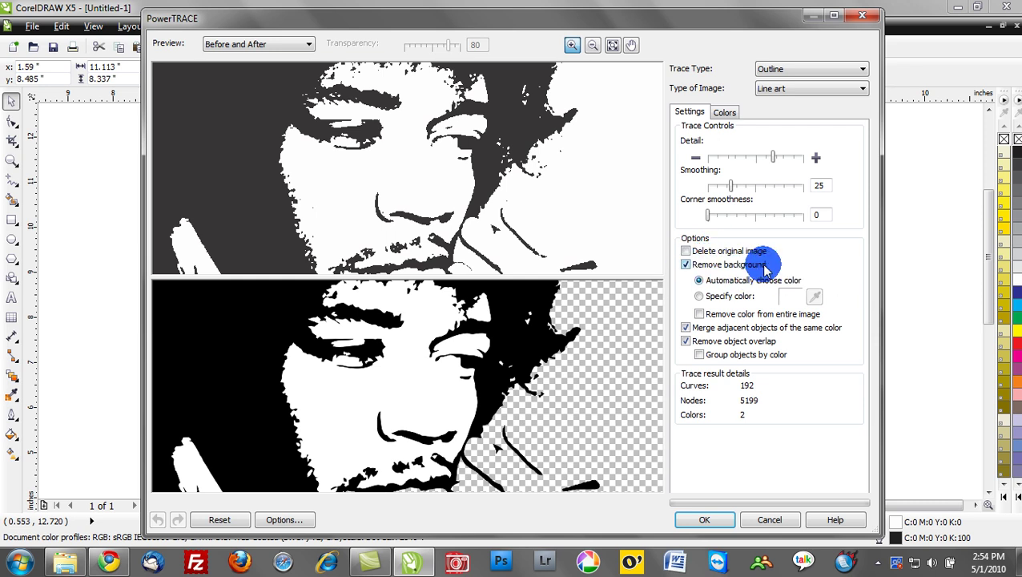
Remove the face's sampled white from the entire image and create the 56-object trace.
{"action": "left_click", "coordinate": [700, 296]}
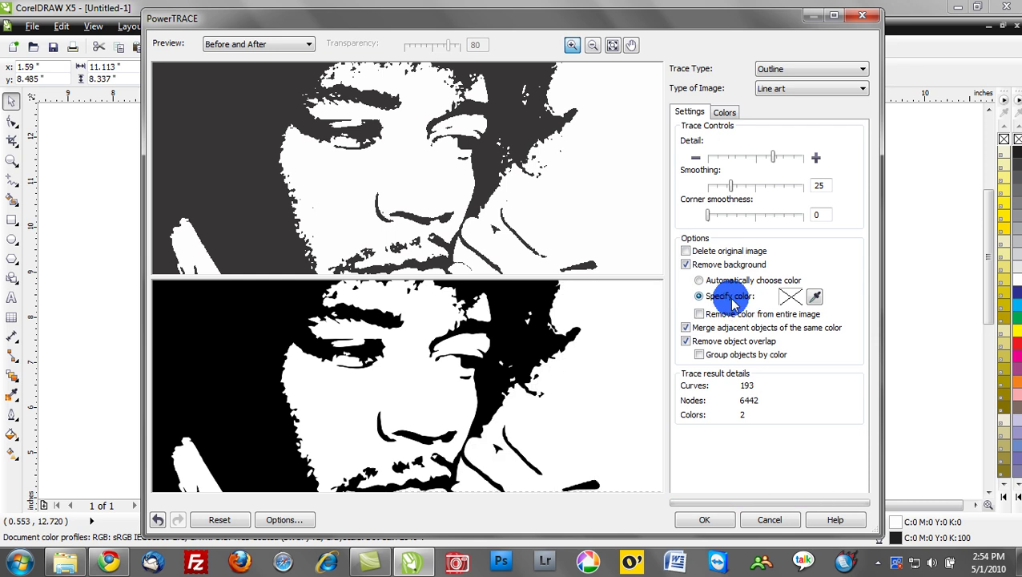
{"action": "left_click", "coordinate": [815, 298]}
{"action": "left_click", "coordinate": [400, 390]}
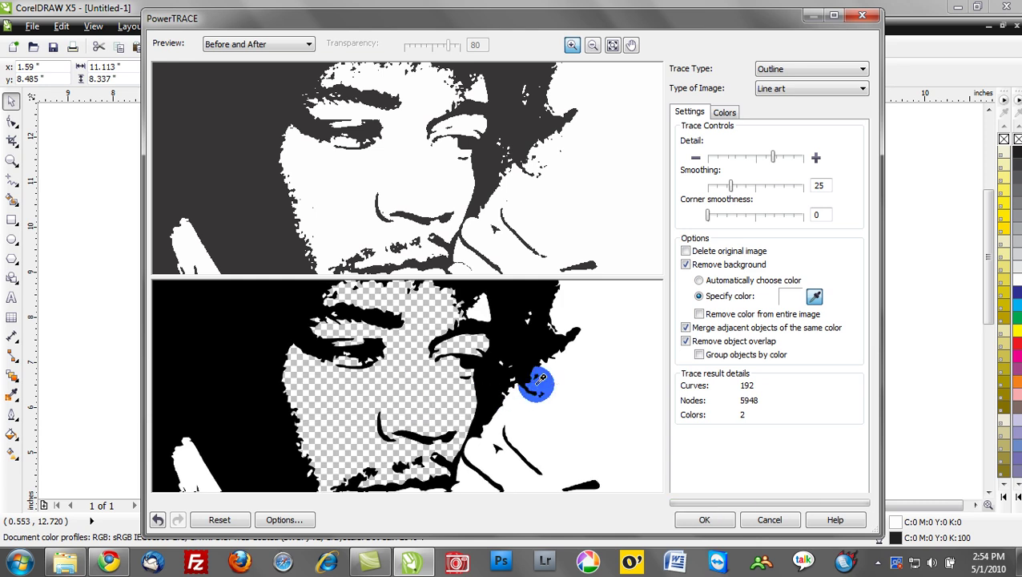
{"action": "left_click", "coordinate": [700, 314]}
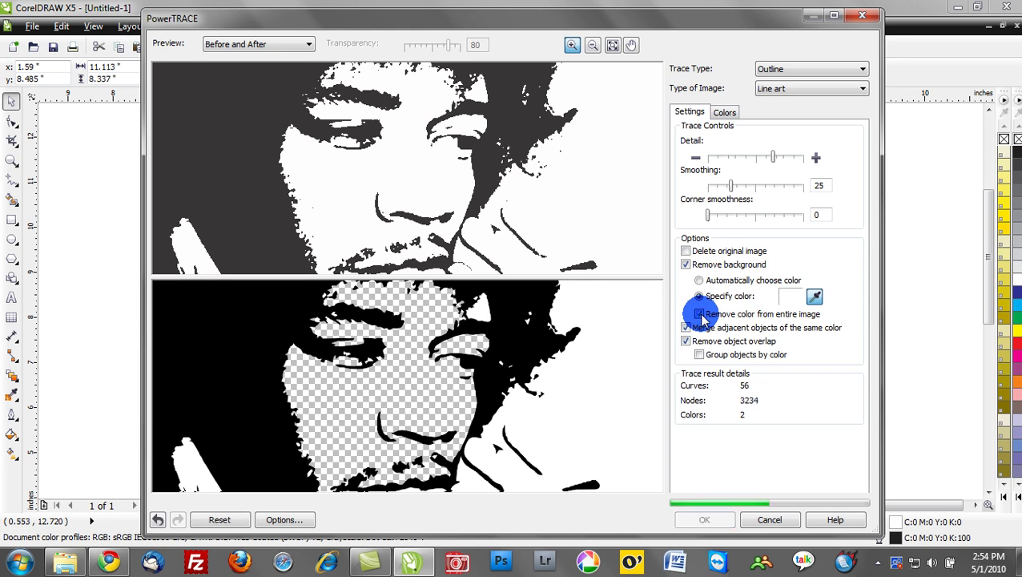
{"action": "left_click", "coordinate": [611, 46]}
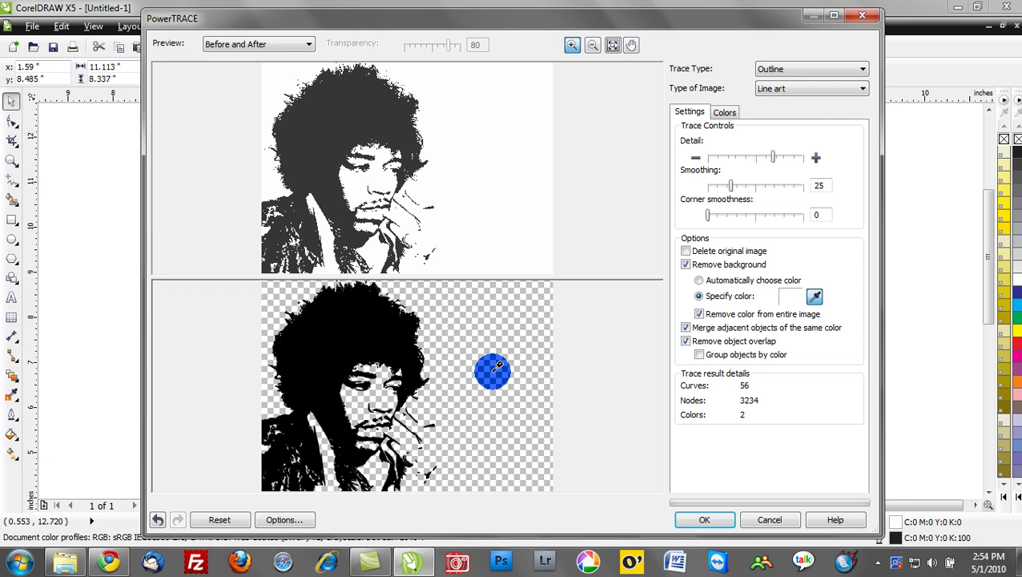
{"action": "left_click", "coordinate": [689, 525]}
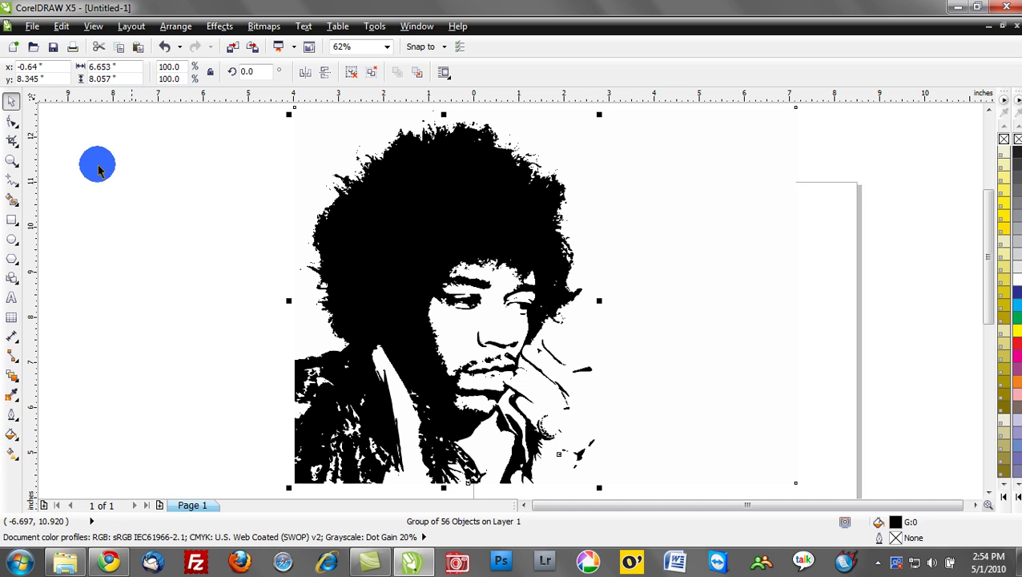
Move the traced group beside the original bitmap and switch to Wireframe view.
{"action": "left_click", "coordinate": [80, 165]}
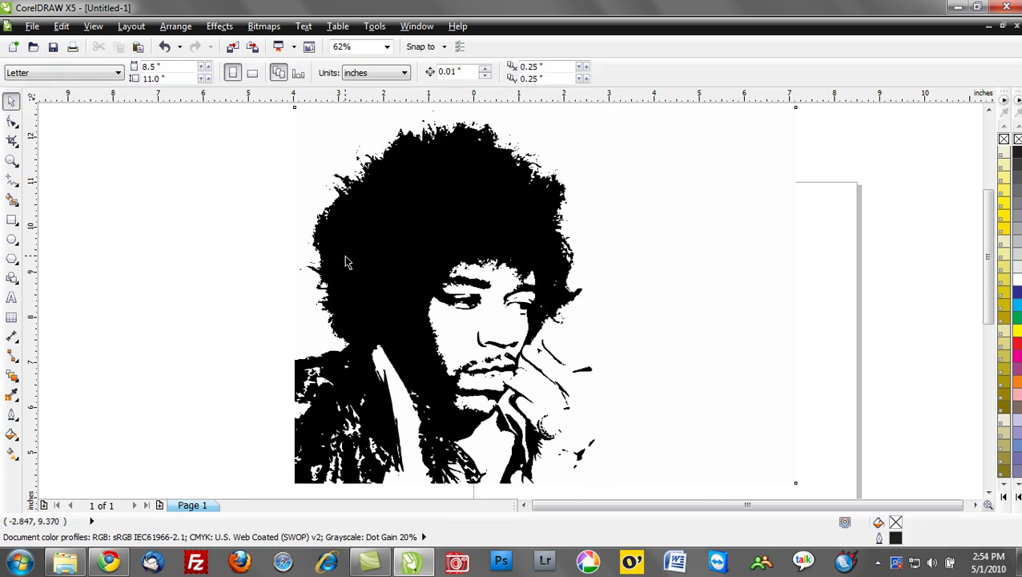
{"action": "scroll", "coordinate": [345, 257], "scroll_direction": "down", "scroll_amount": 2}
{"action": "mouse_move", "coordinate": [346, 257]}
{"action": "left_mouse_down"}
{"action": "mouse_move", "coordinate": [562, 260]}
{"action": "mouse_move", "coordinate": [318, 274]}
{"action": "left_mouse_up"}
{"action": "scroll", "coordinate": [368, 357], "scroll_direction": "up", "scroll_amount": 2}
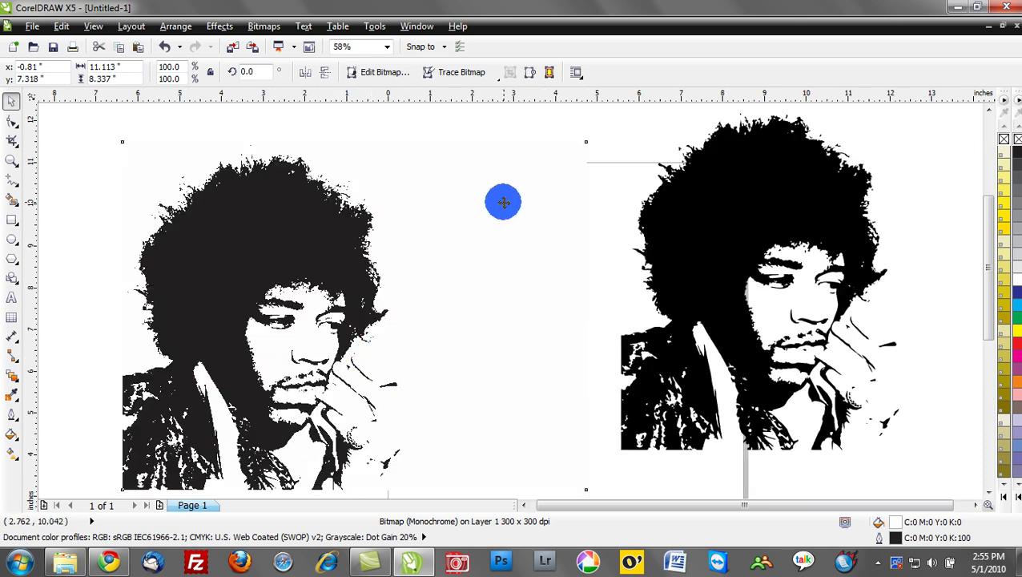
{"action": "left_click", "coordinate": [735, 247]}
{"action": "left_click_drag", "start_coordinate": [735, 247], "coordinate": [734, 248]}
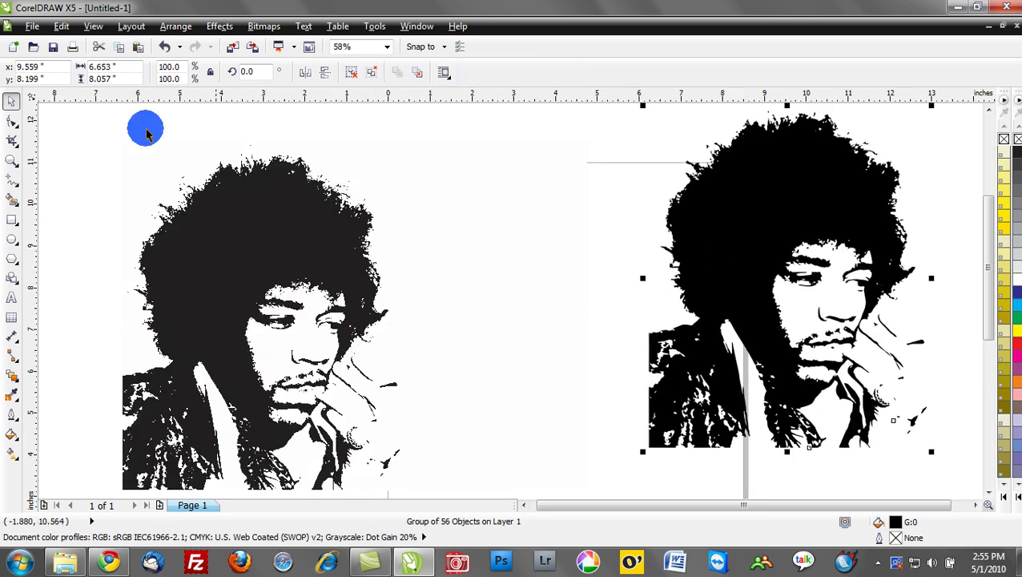
{"action": "key", "text": "shift+F9"}
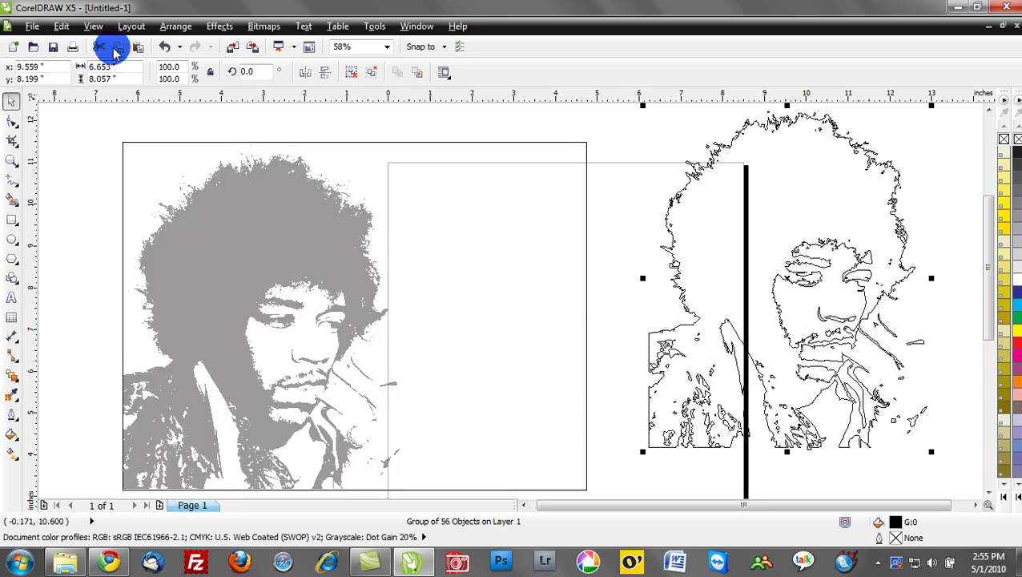
Switch the display back to Enhanced view.
{"action": "left_click", "coordinate": [65, 27]}
{"action": "mouse_move", "coordinate": [94, 28]}
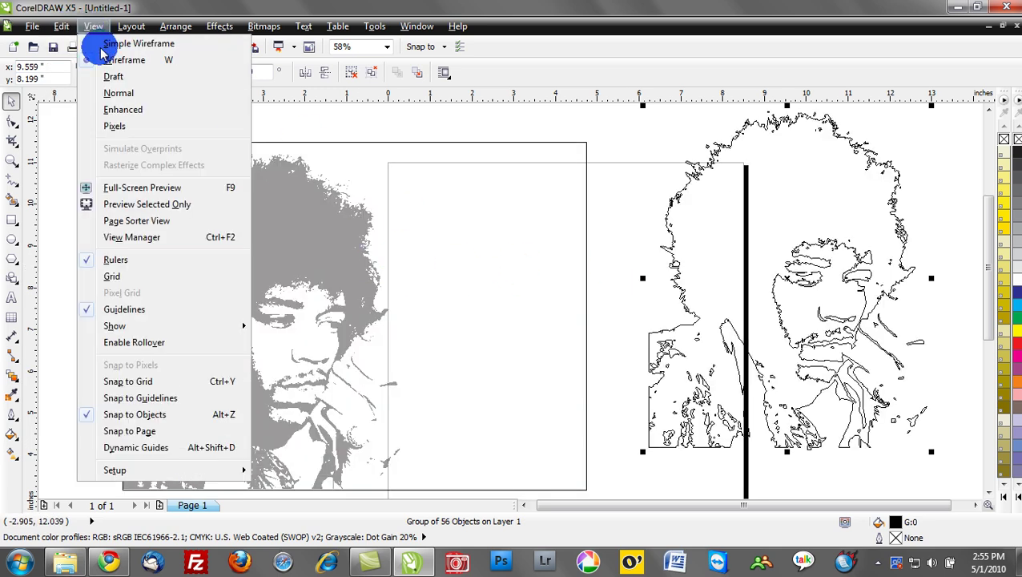
{"action": "left_click", "coordinate": [126, 105]}
Fill the traced group with 70% Black and shift it slightly left.
{"action": "left_click", "coordinate": [847, 264]}
{"action": "left_click", "coordinate": [1013, 257]}
{"action": "left_click", "coordinate": [1013, 231]}
{"action": "left_click", "coordinate": [1013, 210]}
{"action": "left_click", "coordinate": [1012, 189]}
{"action": "left_click", "coordinate": [913, 168]}
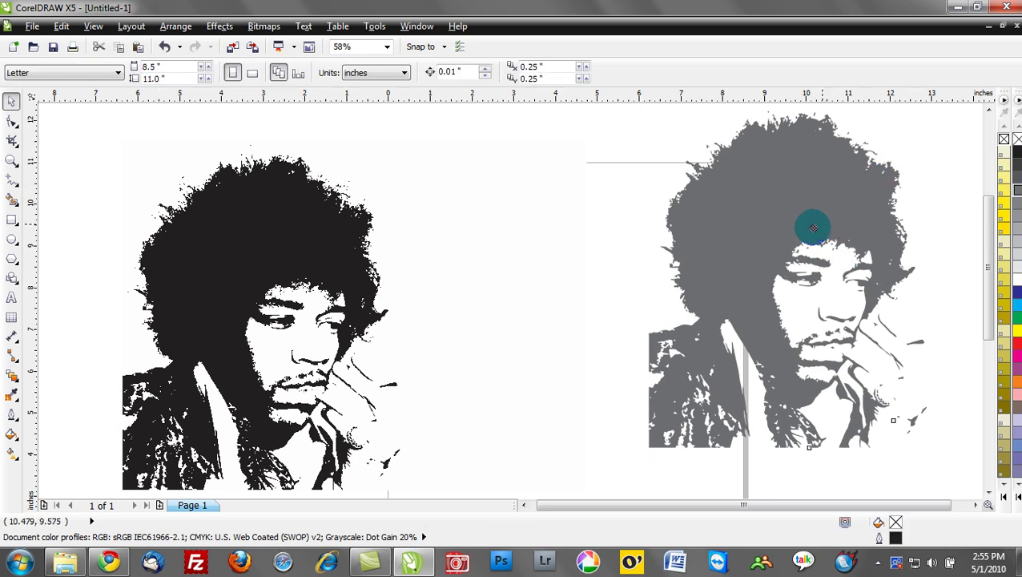
{"action": "left_click_drag", "start_coordinate": [826, 217], "coordinate": [758, 239]}
Delete the original monochrome bitmap and move the grey traced portrait onto the Letter page.
{"action": "left_click", "coordinate": [377, 270]}
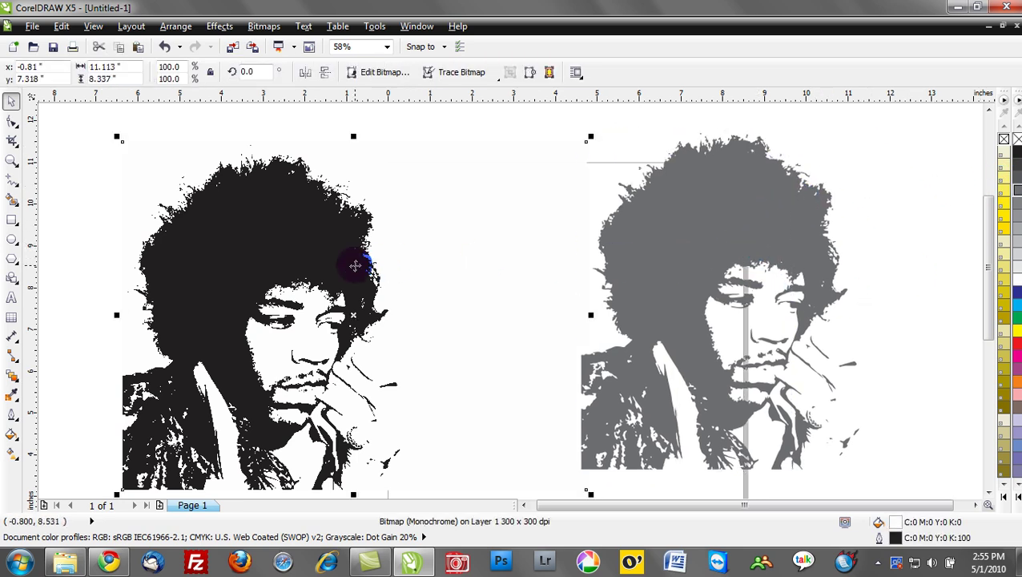
{"action": "key", "text": "Delete"}
{"action": "left_click_drag", "start_coordinate": [669, 238], "coordinate": [507, 273]}
{"action": "left_click", "coordinate": [753, 194]}
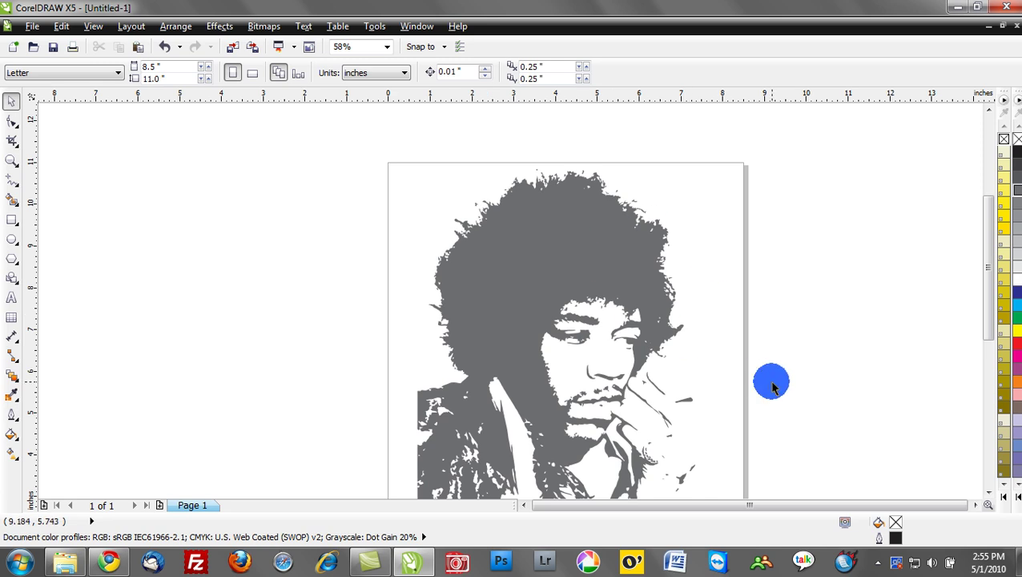
{"action": "scroll", "coordinate": [771, 387], "scroll_direction": "up", "scroll_amount": 1}
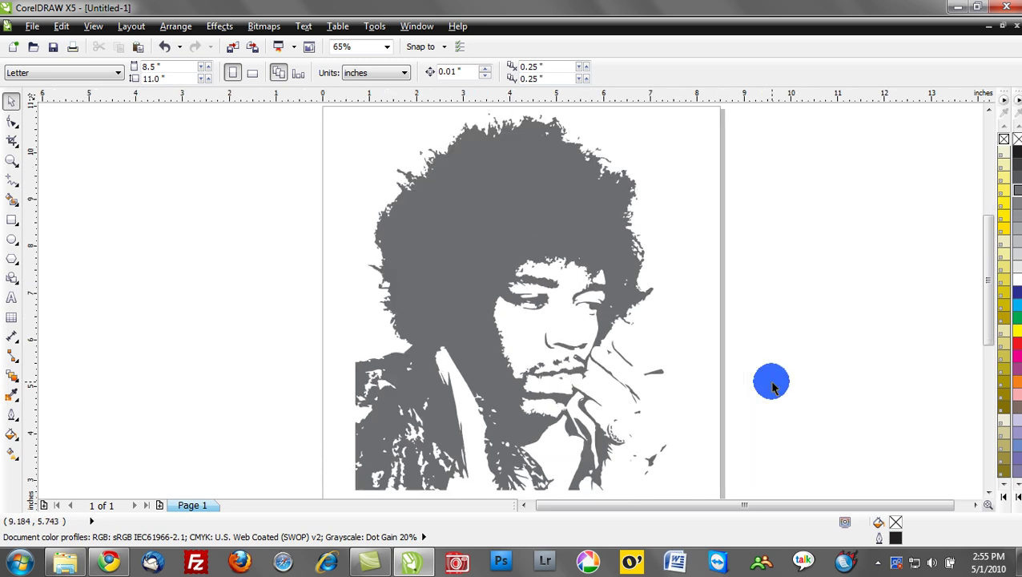
{"action": "left_click", "coordinate": [593, 230]}
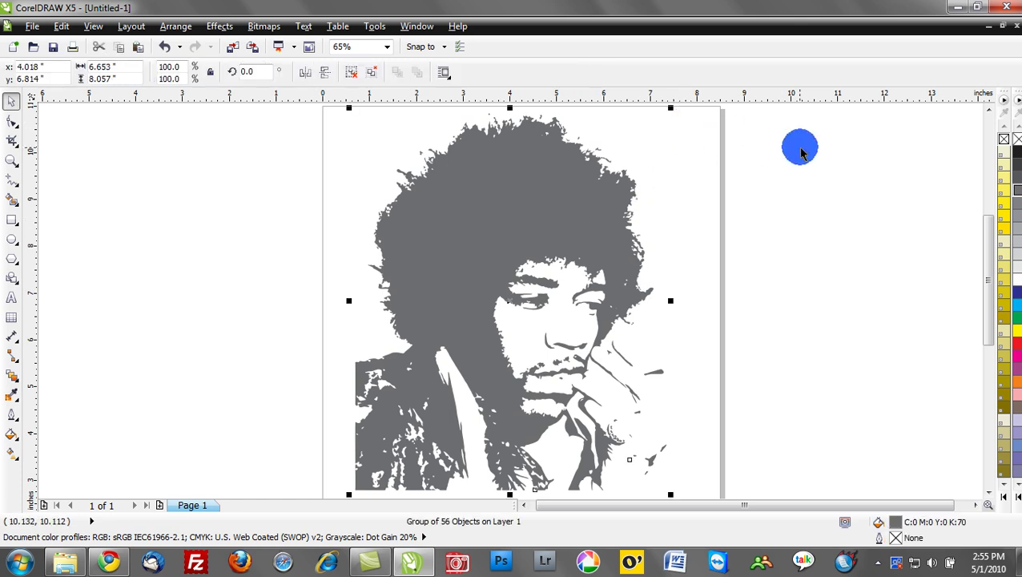